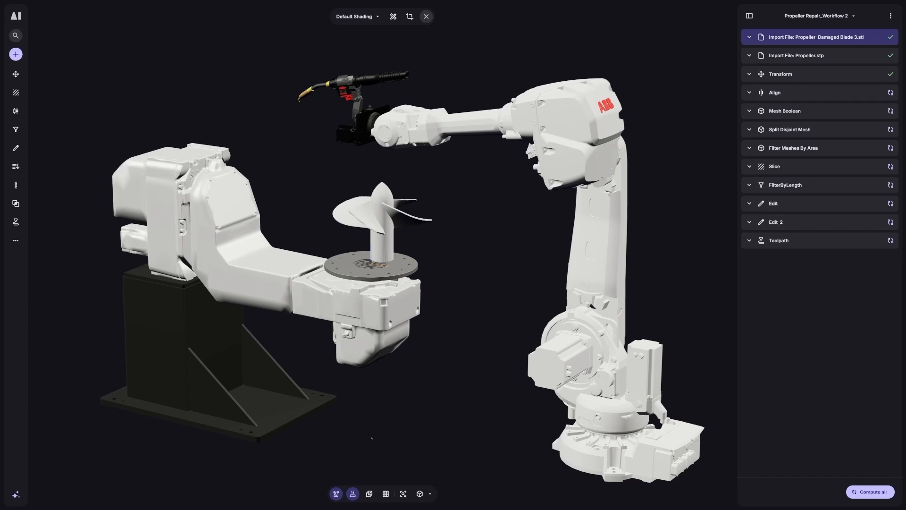
# Step: Inspect the damaged blade on the scanned propeller, and display the Propeller.stp reference model for comparison
pyautogui.scroll(10, 413, 272)
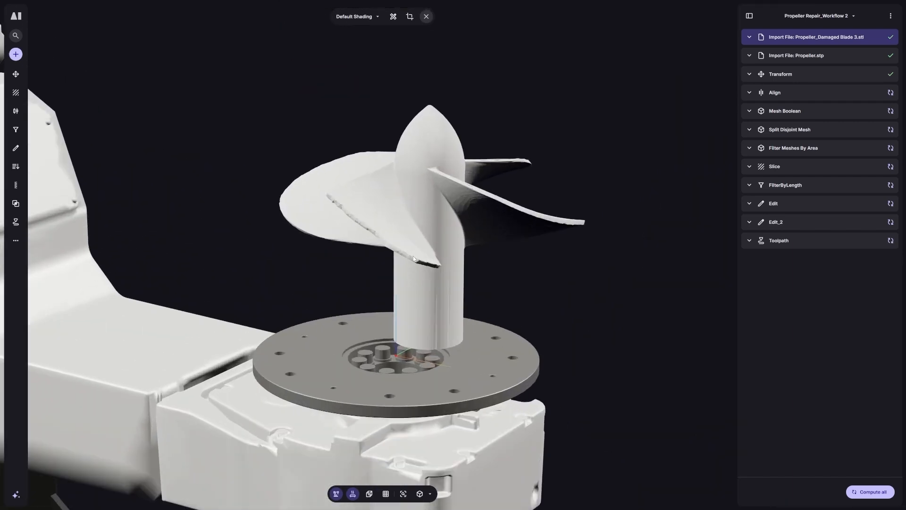
pyautogui.moveTo(415, 263); pyautogui.dragTo(423, 274)
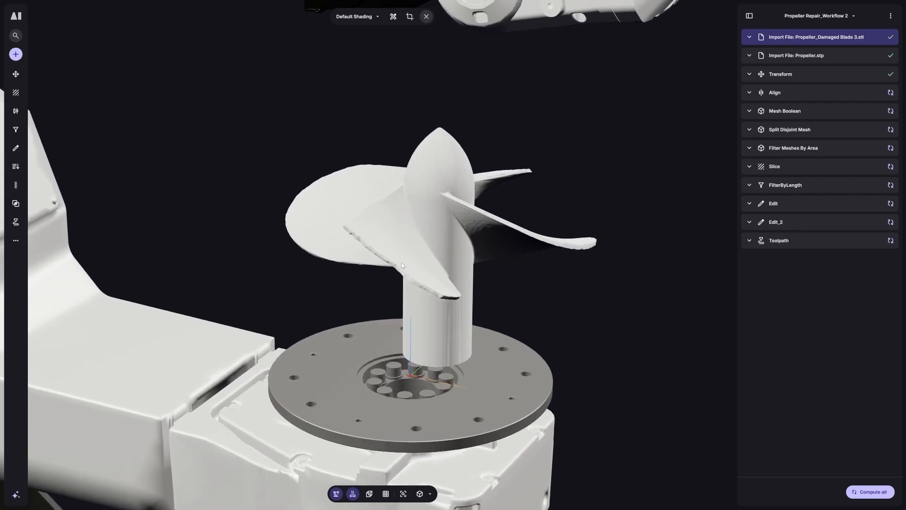
pyautogui.click(814, 56)
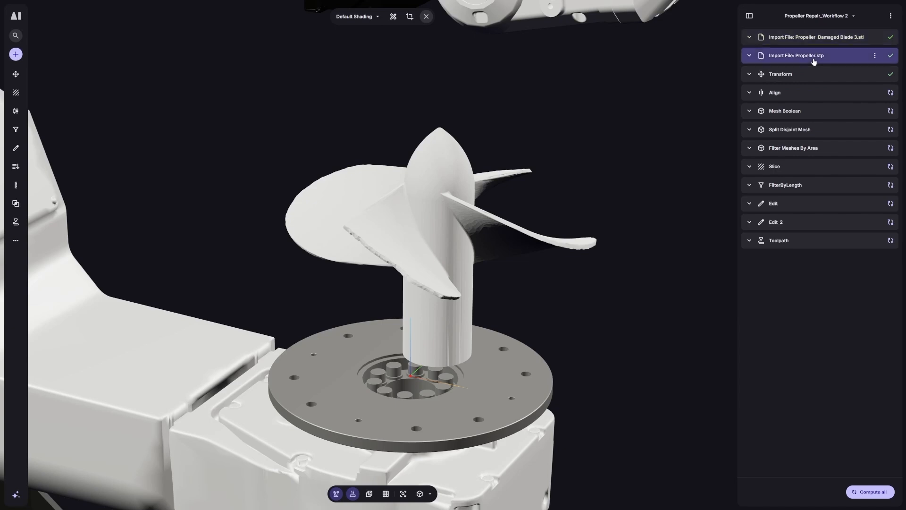
pyautogui.scroll(-3, 593, 220)
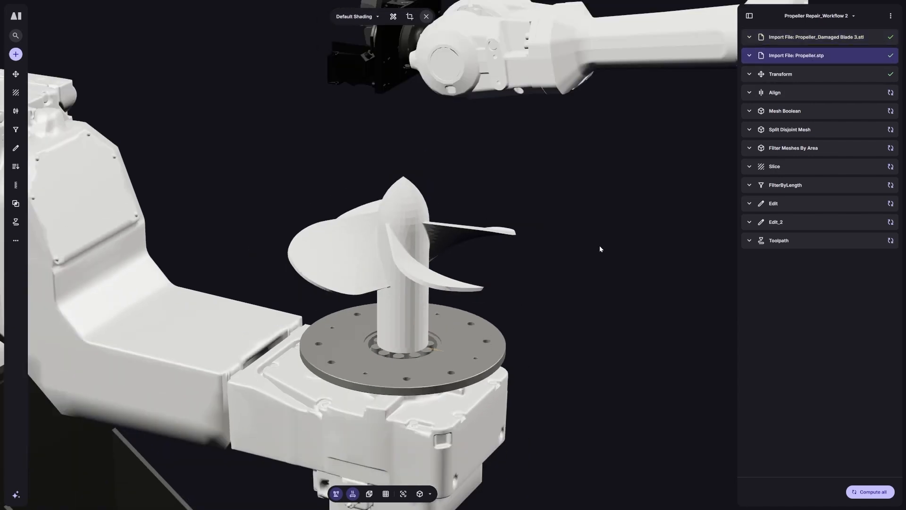
pyautogui.moveTo(527, 251); pyautogui.dragTo(517, 270, button='middle')
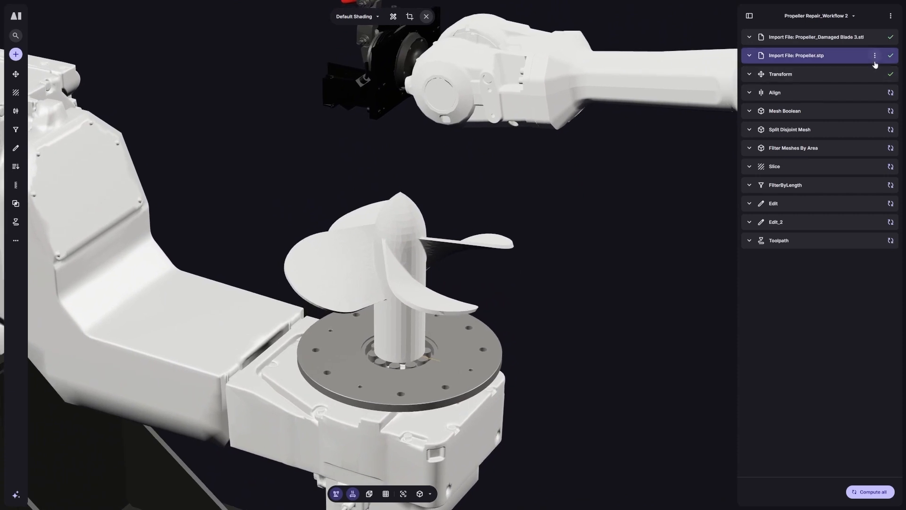
# Step: Keep the Propeller.stp mesh visible alongside the Transform result and move the scanned propeller to about -99 in Y
pyautogui.click(875, 55)
pyautogui.click(773, 120)
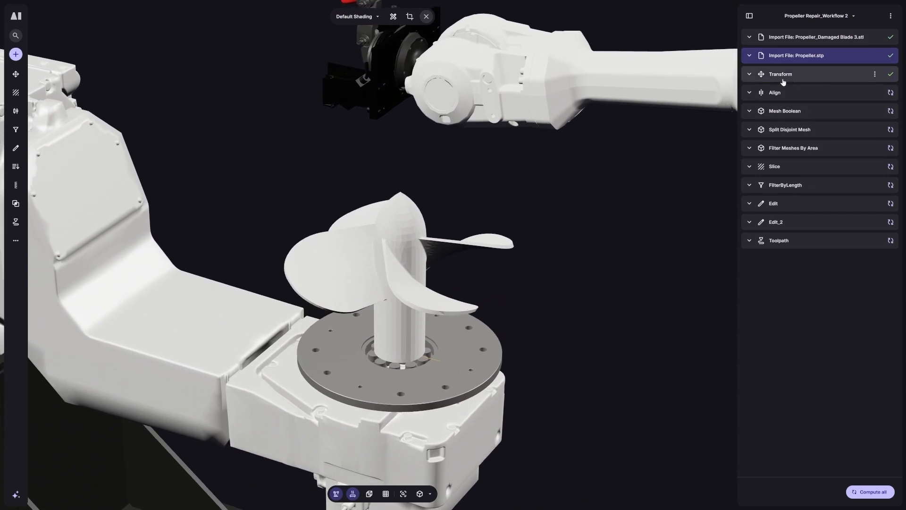
pyautogui.click(808, 75)
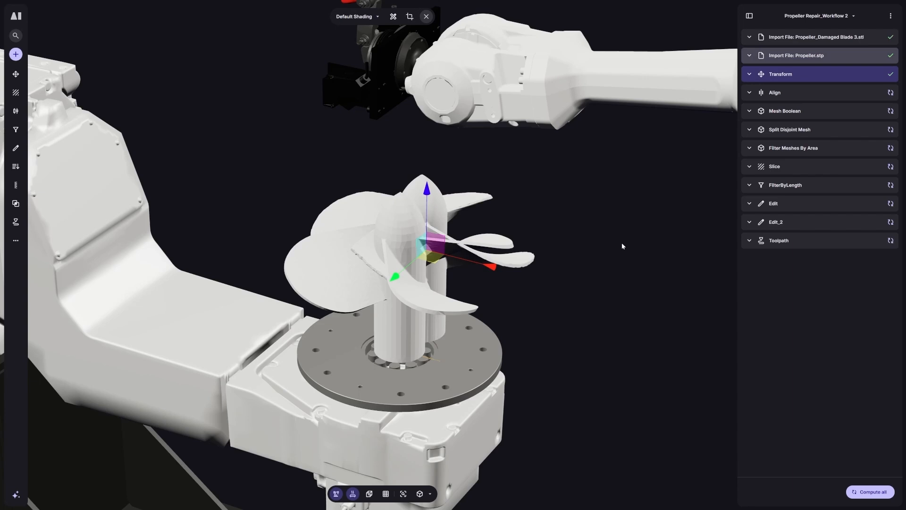
pyautogui.moveTo(396, 277); pyautogui.dragTo(397, 279)
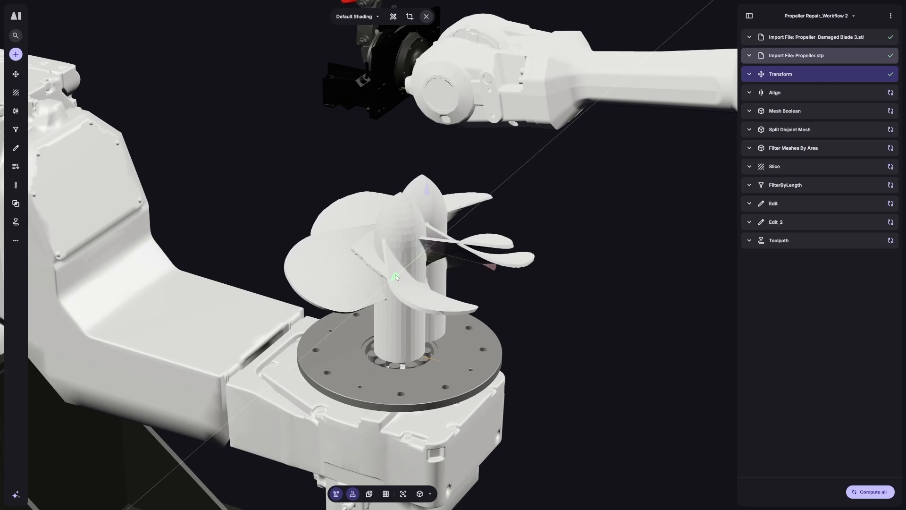
pyautogui.moveTo(395, 277); pyautogui.dragTo(379, 300)
# Step: Switch the Transform gizmo to ROTATE and turn the scanned propeller 45 degrees about Z
pyautogui.click(750, 74)
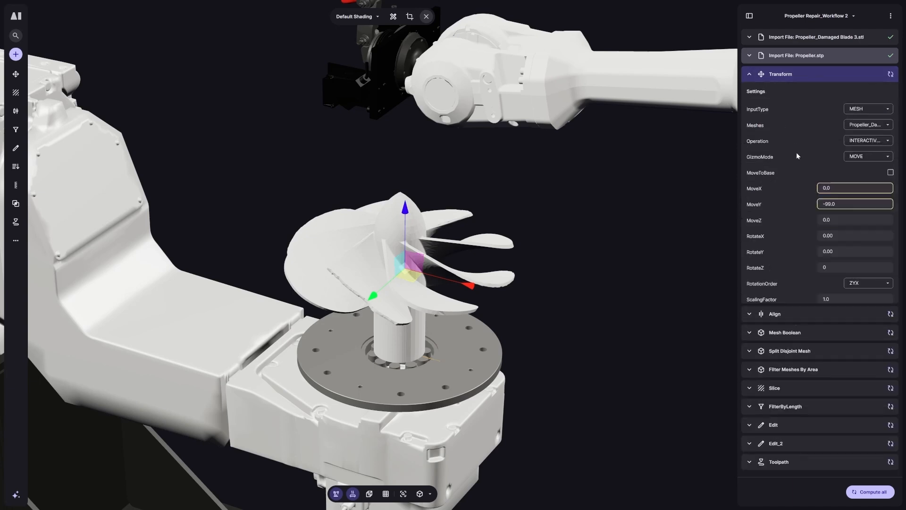
pyautogui.click(857, 156)
pyautogui.click(837, 194)
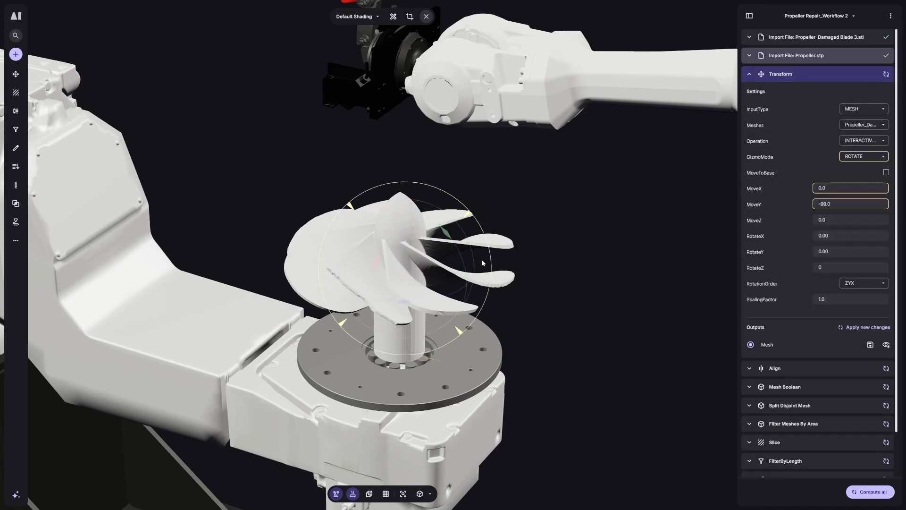
pyautogui.moveTo(415, 301); pyautogui.dragTo(484, 291)
# Step: Switch the gizmo back to MOVE and shift the scanned propeller onto the reference, at about X -18.3 and Y -105.0
pyautogui.click(861, 156)
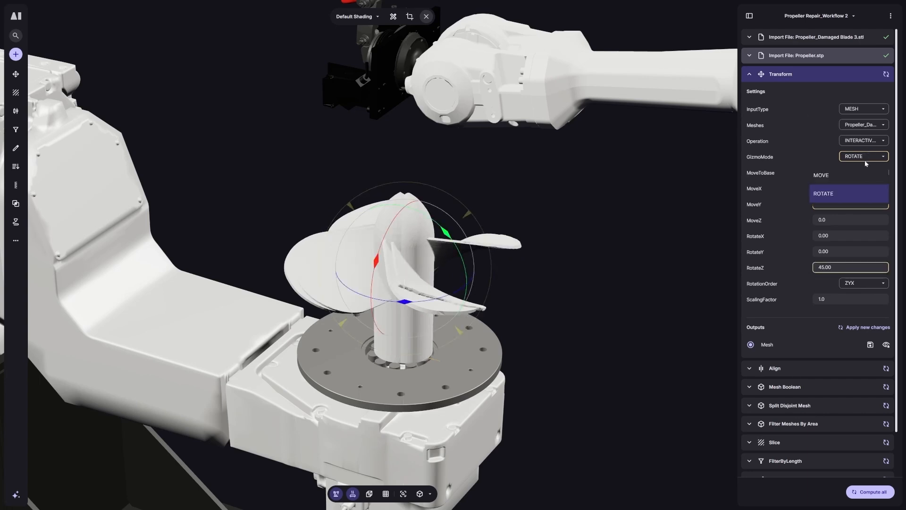
pyautogui.click(841, 180)
pyautogui.scroll(5, 509, 276)
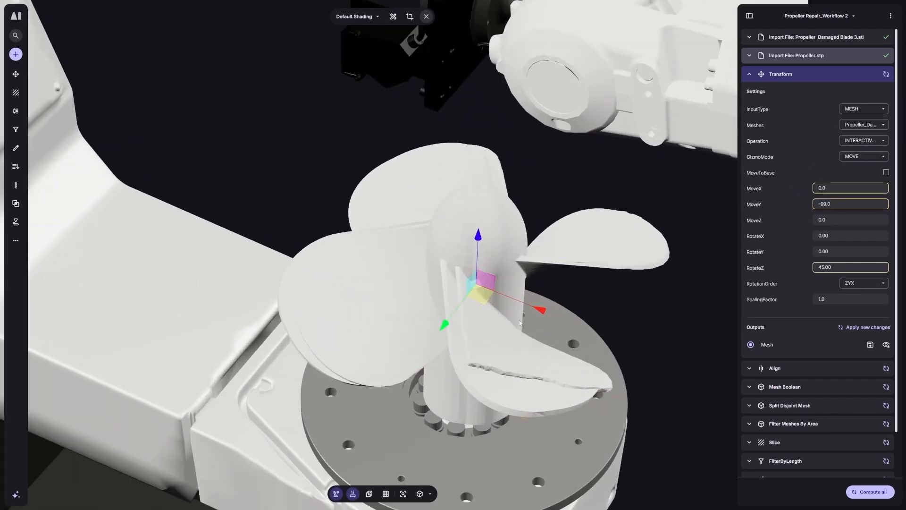
pyautogui.moveTo(519, 323); pyautogui.dragTo(481, 309, button='right')
pyautogui.moveTo(443, 280); pyautogui.dragTo(419, 279)
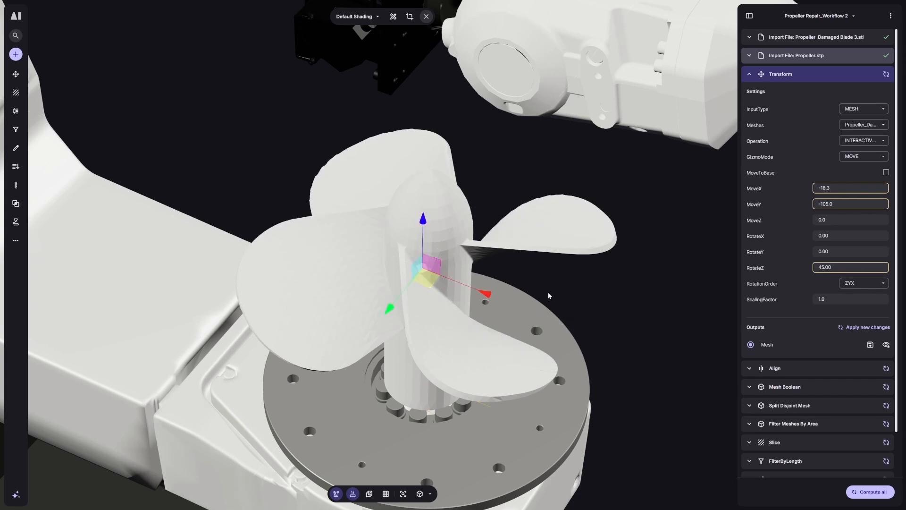
# Step: Check the rough overlap, compute the Transform operation, and hide the Propeller.stp mesh overlay
pyautogui.scroll(-5, 546, 297)
pyautogui.moveTo(546, 297); pyautogui.dragTo(545, 275)
pyautogui.scroll(3, 546, 283)
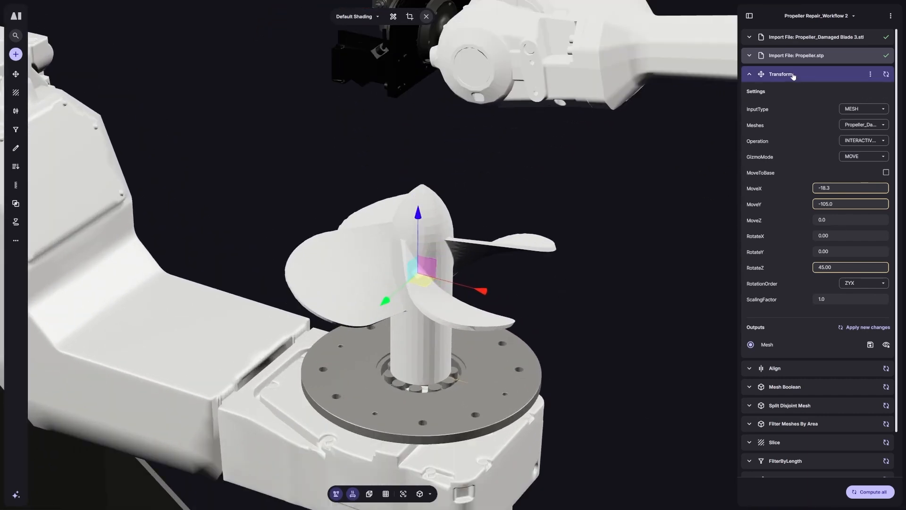
pyautogui.click(885, 75)
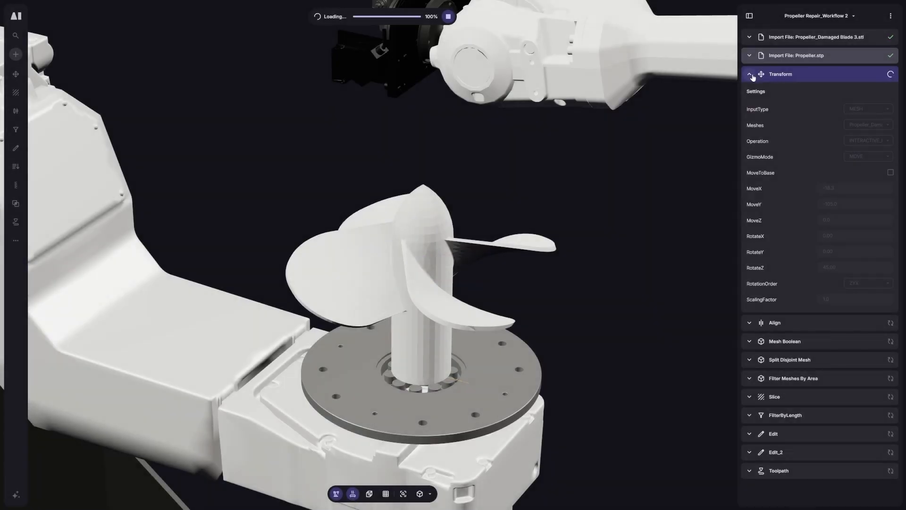
pyautogui.click(751, 75)
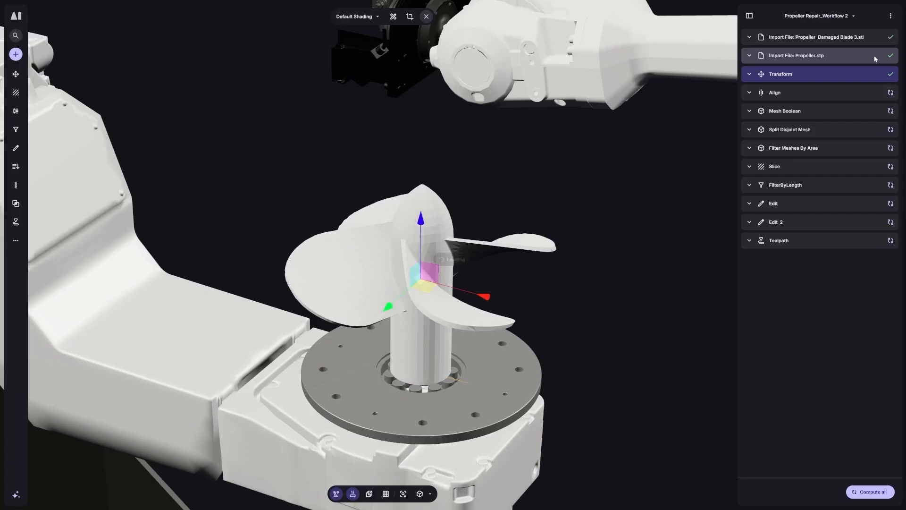
pyautogui.click(875, 55)
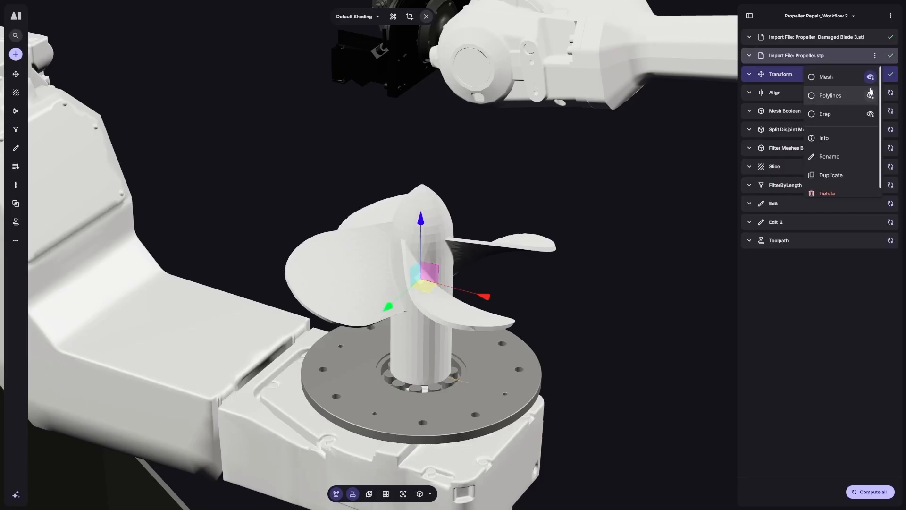
pyautogui.click(841, 89)
# Step: Review the Align settings with the ALIGN_TO_MODEL method, and compute the alignment to the Propeller.stp model
pyautogui.click(798, 93)
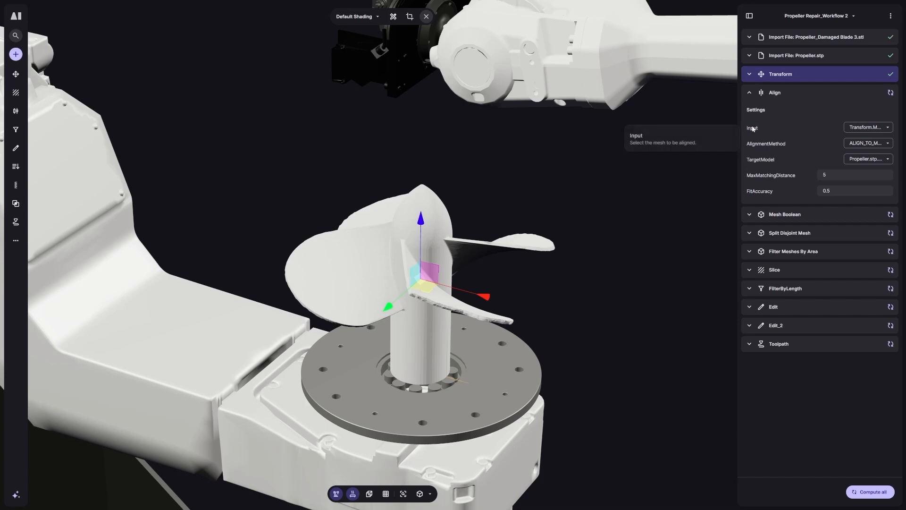
pyautogui.click(871, 142)
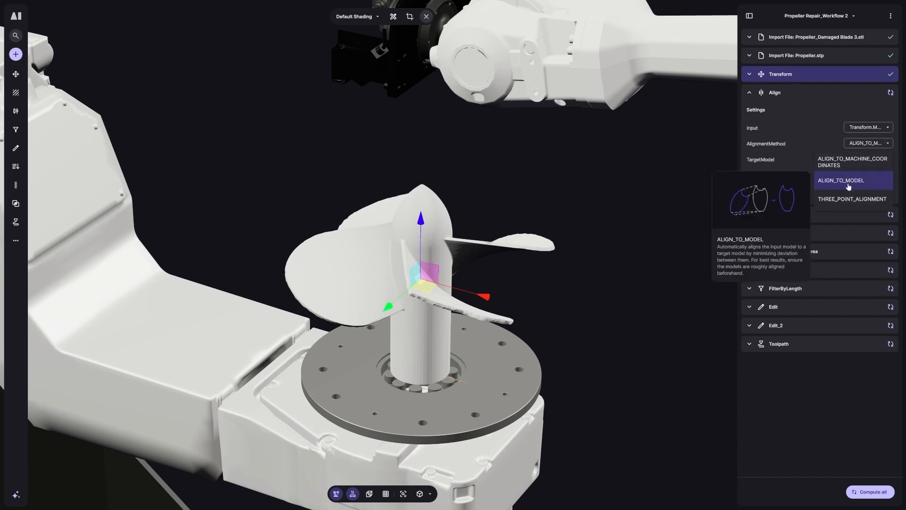
pyautogui.click(795, 140)
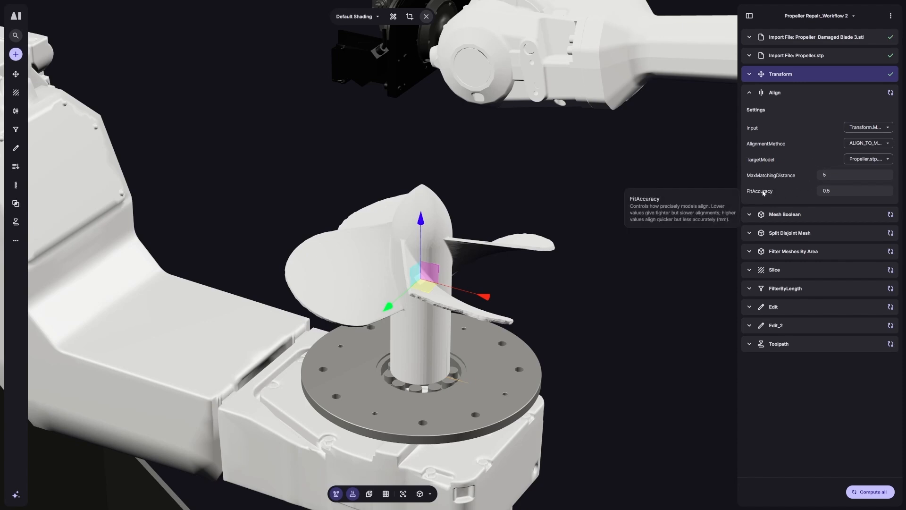
pyautogui.click(891, 94)
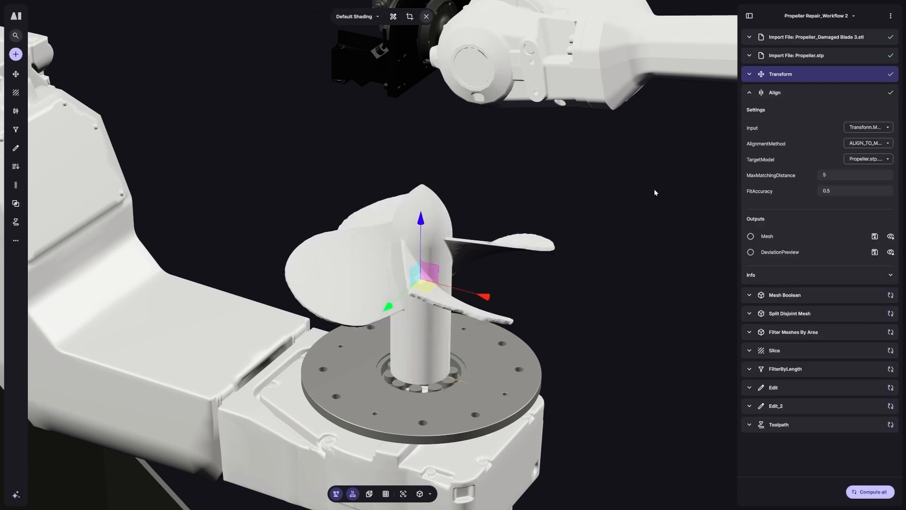
# Step: Display the aligned mesh and examine its DeviationPreview against the reference propeller
pyautogui.click(817, 92)
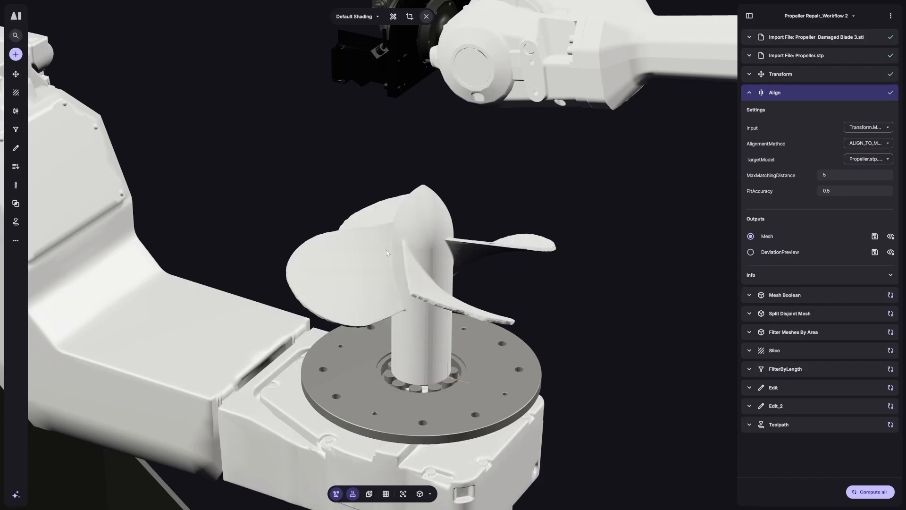
pyautogui.click(750, 252)
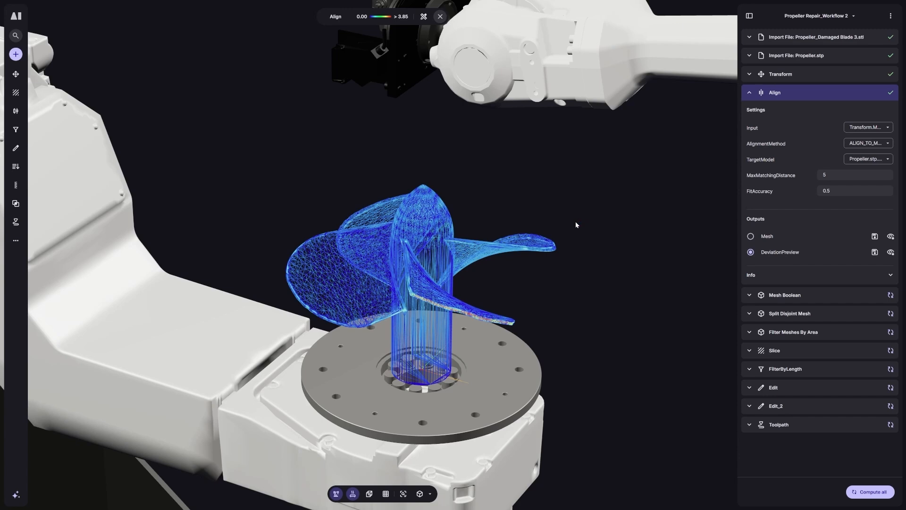
pyautogui.click(749, 93)
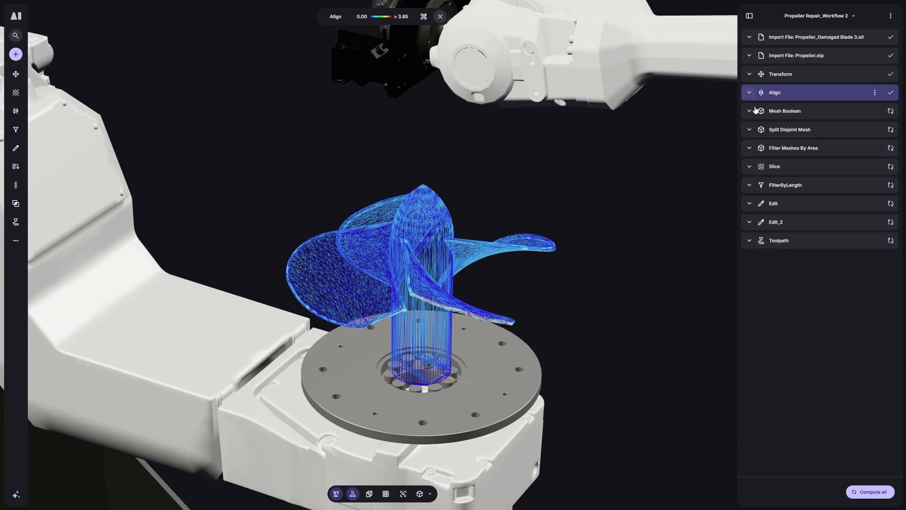
# Step: Compute the Mesh Boolean that subtracts Align.Mesh from the Propeller.stp mesh at resolution 2, and display its output
pyautogui.click(749, 112)
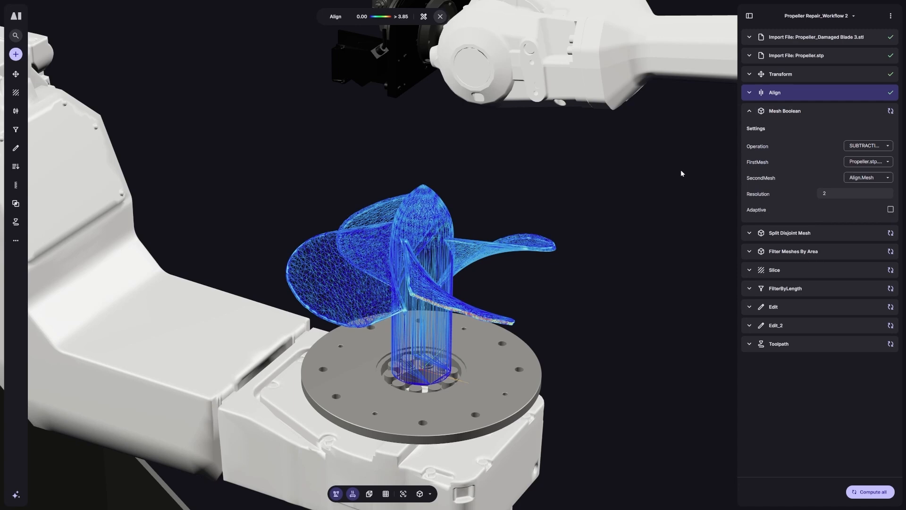
pyautogui.click(890, 112)
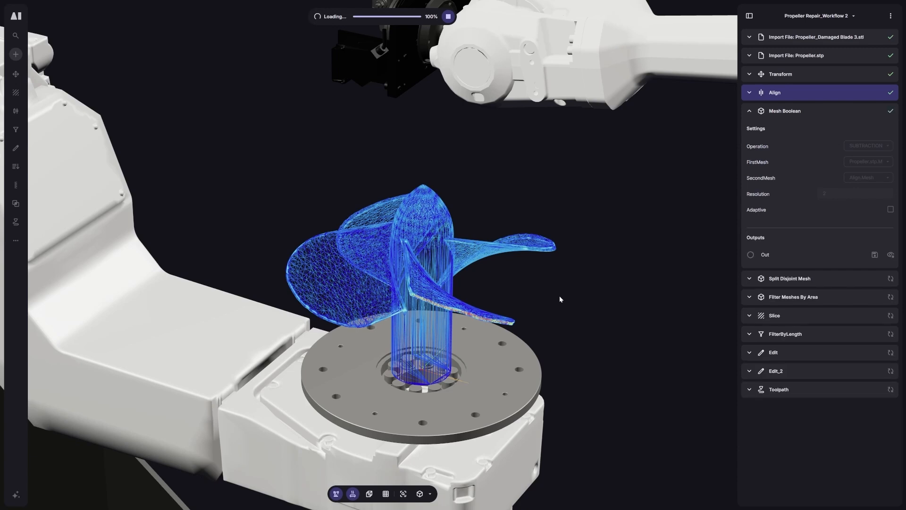
pyautogui.click(811, 112)
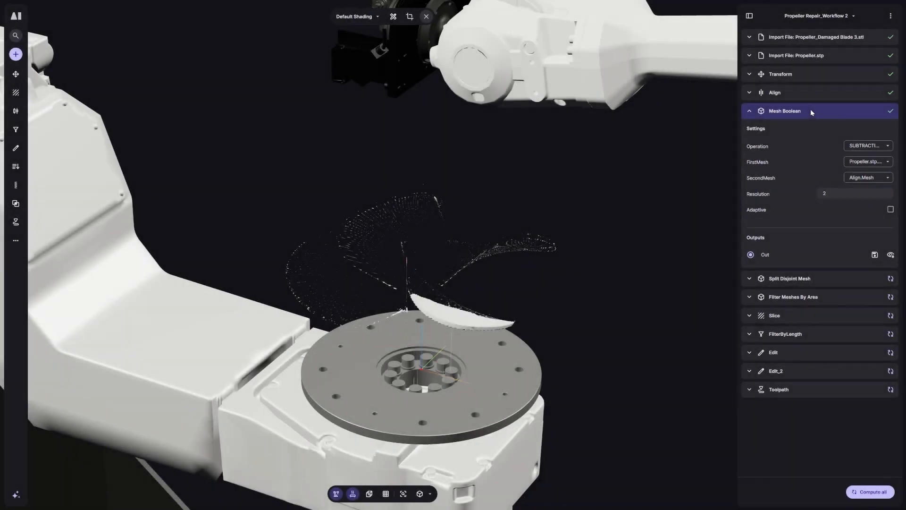
# Step: Hide the torch-carrying robot and inspect the missing blade piece and leftover fragments from the subtraction
pyautogui.moveTo(626, 308); pyautogui.dragTo(562, 313, button='middle')
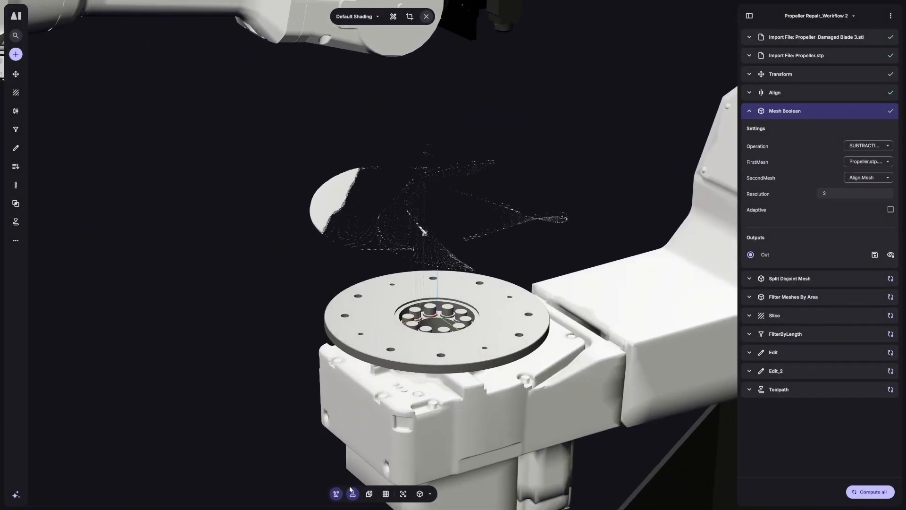
pyautogui.click(336, 494)
pyautogui.scroll(6, 394, 272)
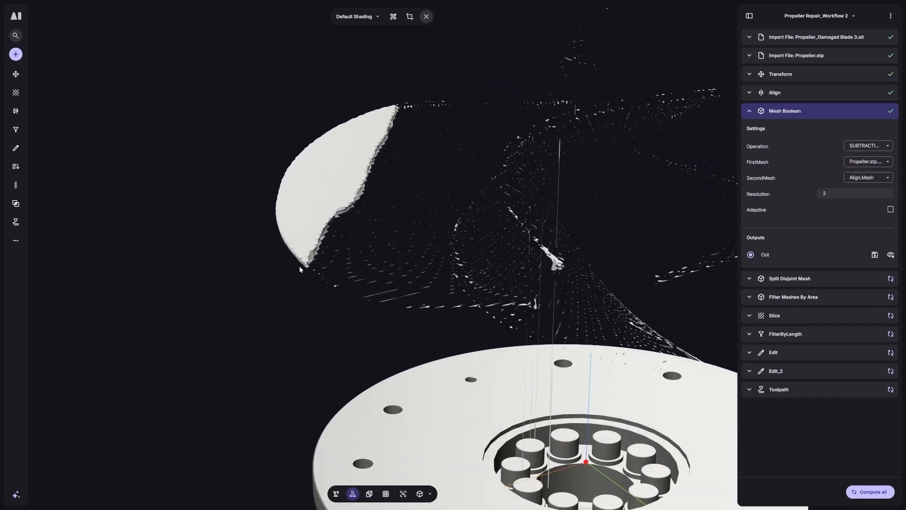
pyautogui.scroll(-6, 340, 249)
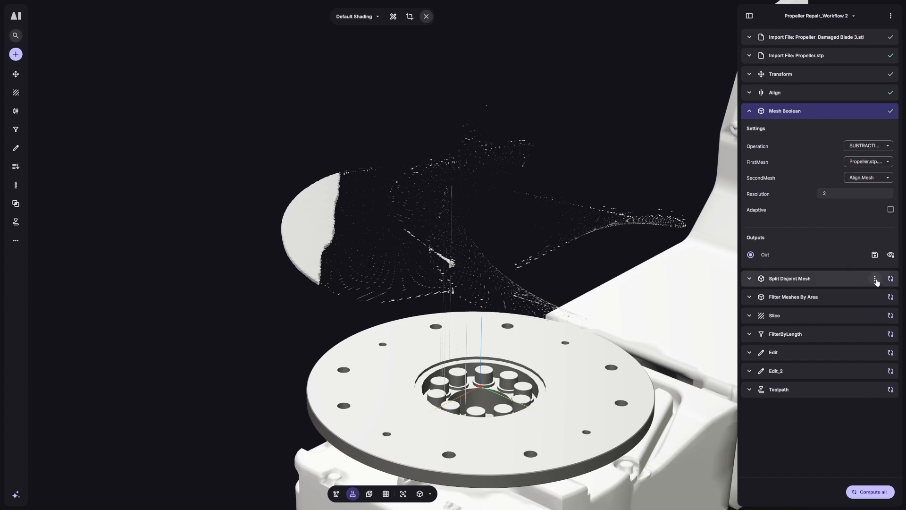
# Step: Compute Split Disjoint Mesh and Filter Meshes By Area, and display the isolated missing blade piece
pyautogui.click(765, 285)
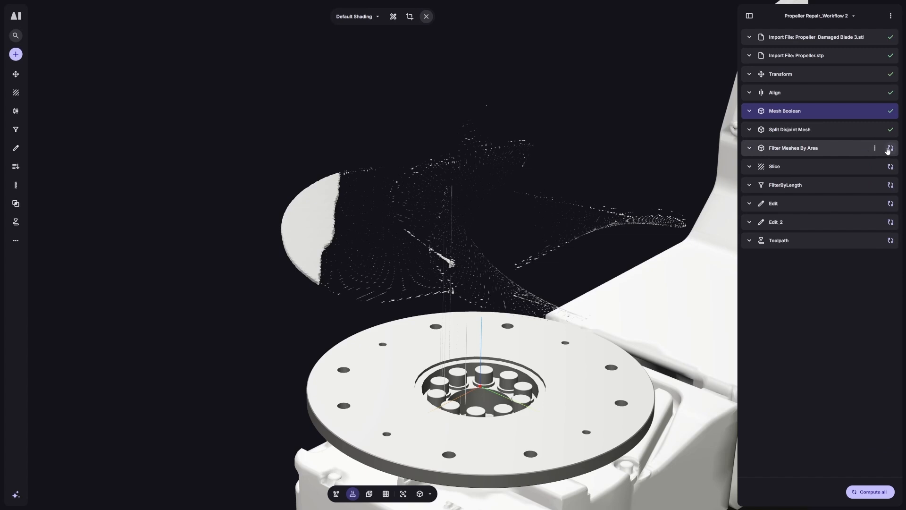
pyautogui.click(846, 150)
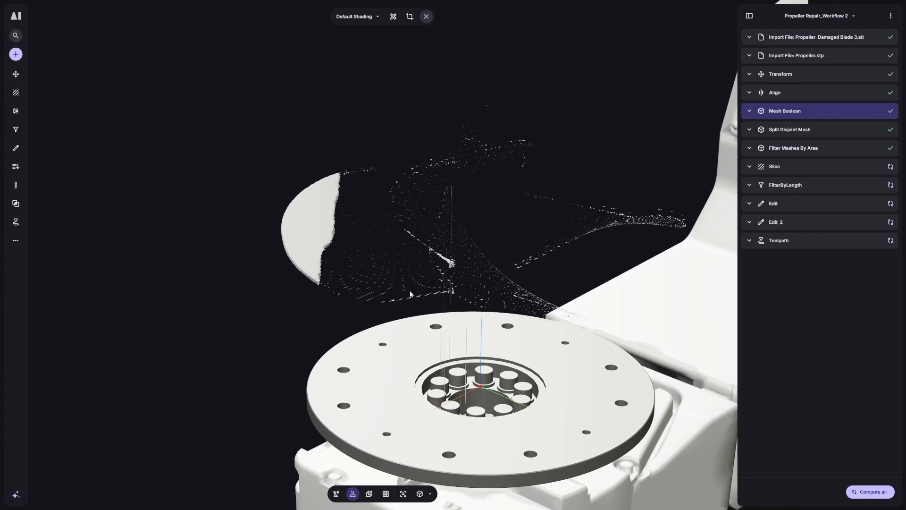
pyautogui.moveTo(409, 291); pyautogui.dragTo(418, 289, button='middle')
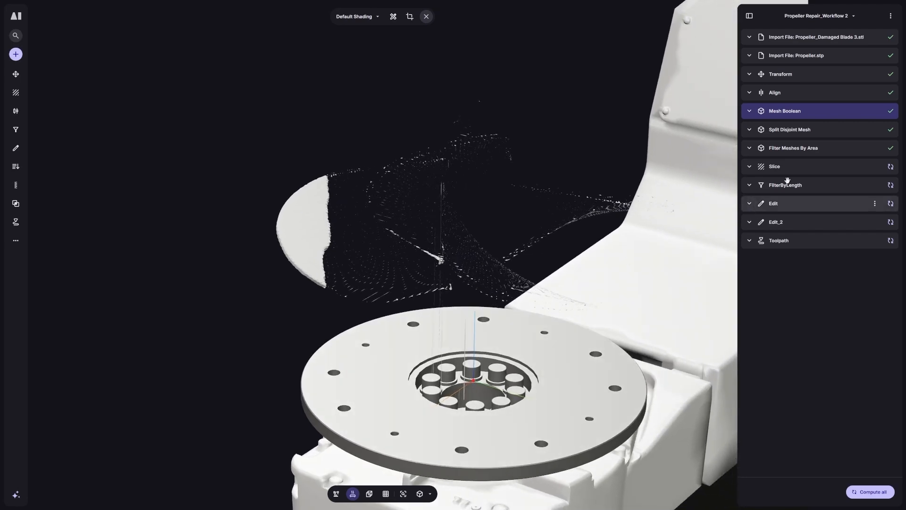
pyautogui.click(863, 148)
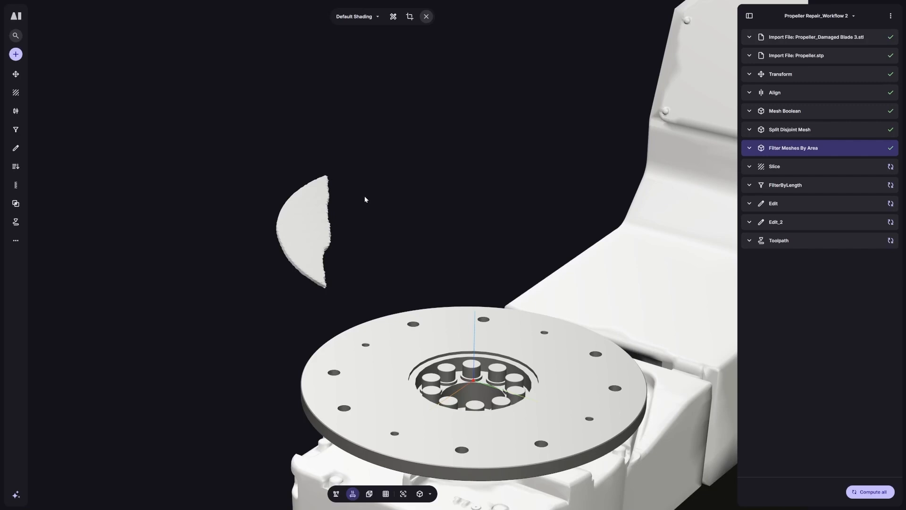
pyautogui.moveTo(364, 199); pyautogui.dragTo(432, 221, button='middle')
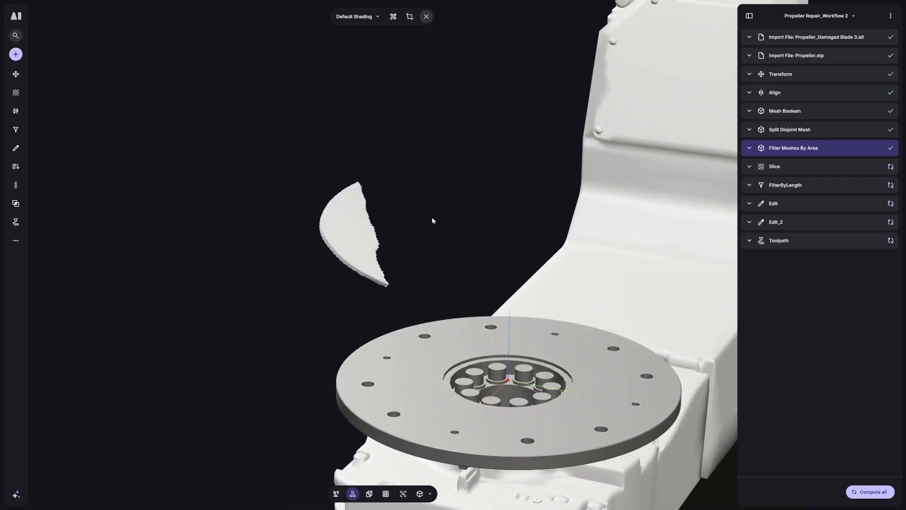
# Step: Compute the RADIAL Slice of the isolated blade piece around its selected reference point, and display the sliced lines
pyautogui.click(753, 168)
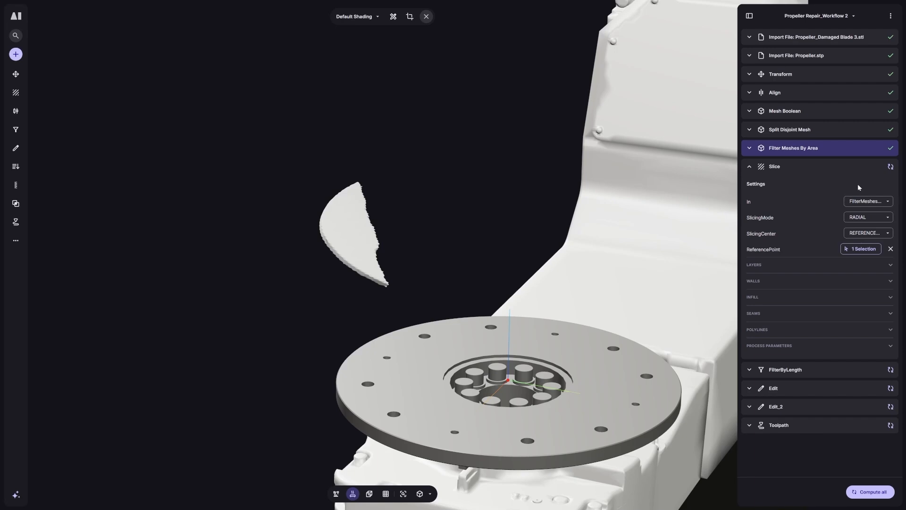
pyautogui.click(890, 167)
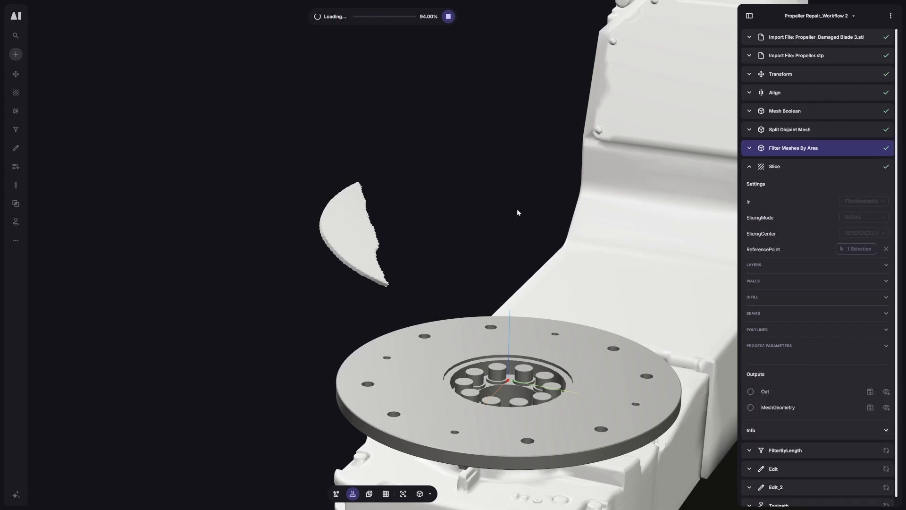
pyautogui.click(797, 168)
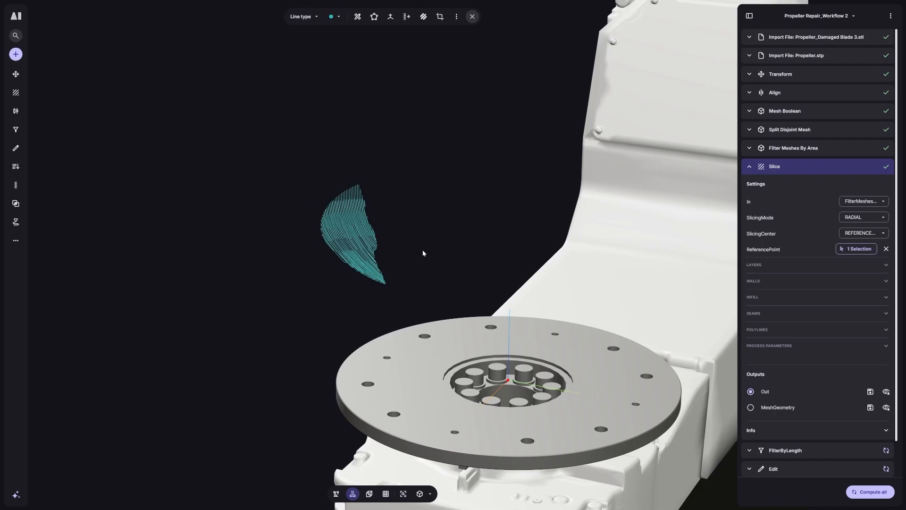
pyautogui.scroll(6, 422, 253)
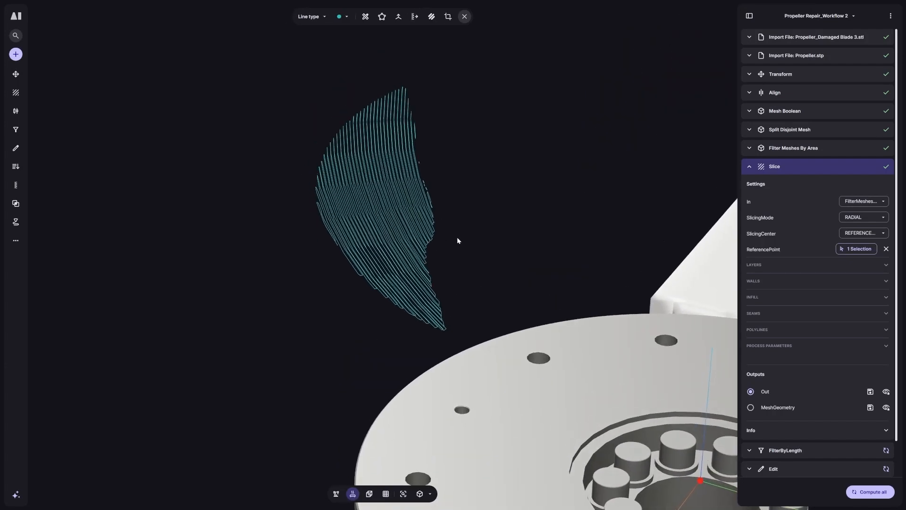
# Step: Colour the sliced lines by Layers and inspect the layer order across the missing blade piece
pyautogui.click(310, 16)
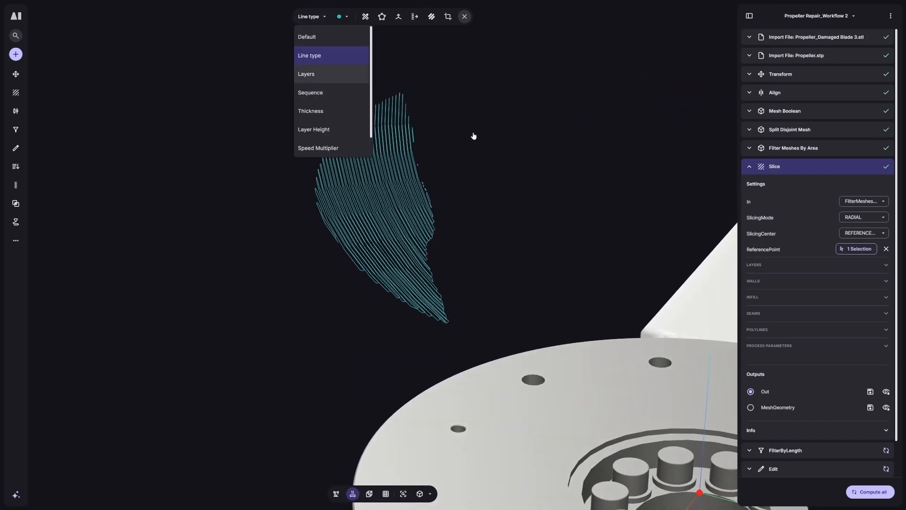
pyautogui.press('Down')
pyautogui.press('Return')
pyautogui.moveTo(482, 157); pyautogui.dragTo(463, 173)
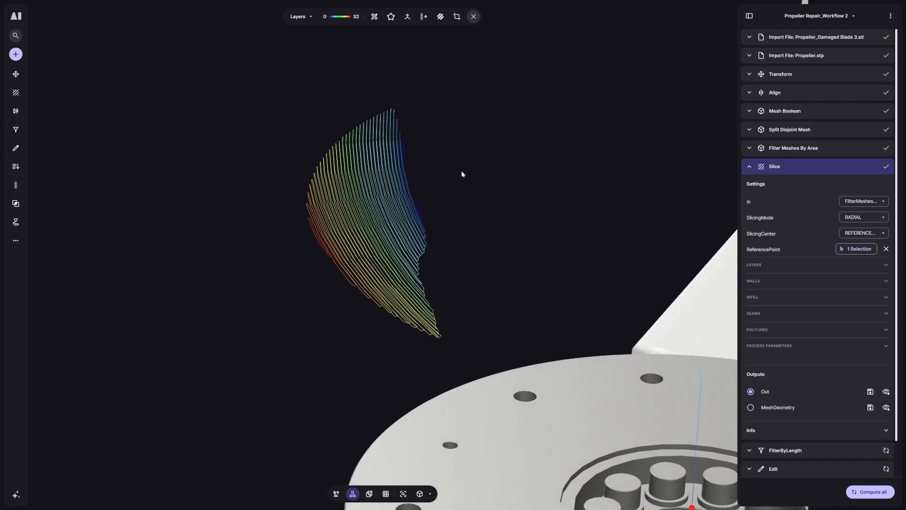
pyautogui.scroll(3, 473, 160)
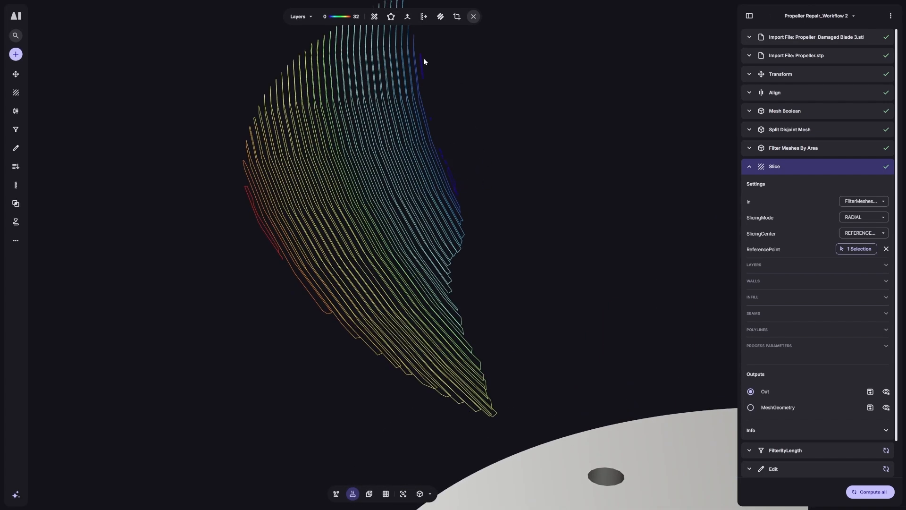
pyautogui.scroll(-2, 455, 119)
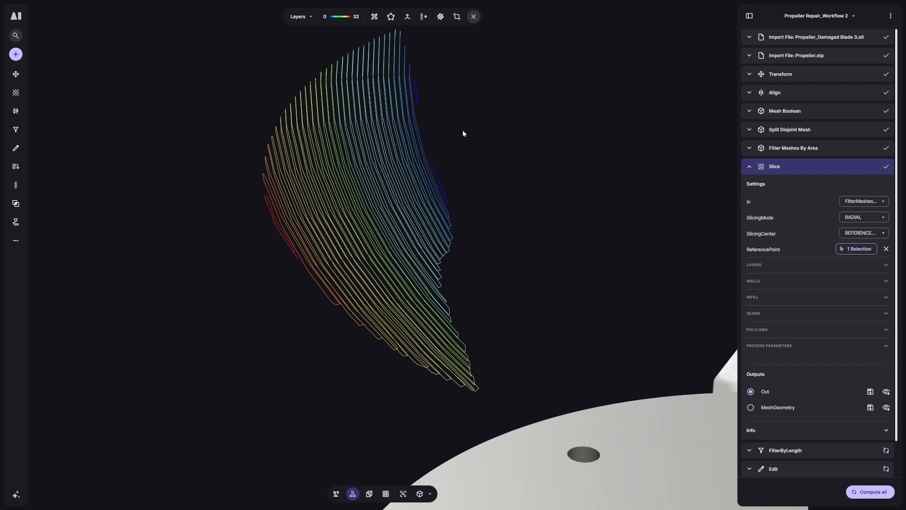
pyautogui.scroll(-2, 460, 164)
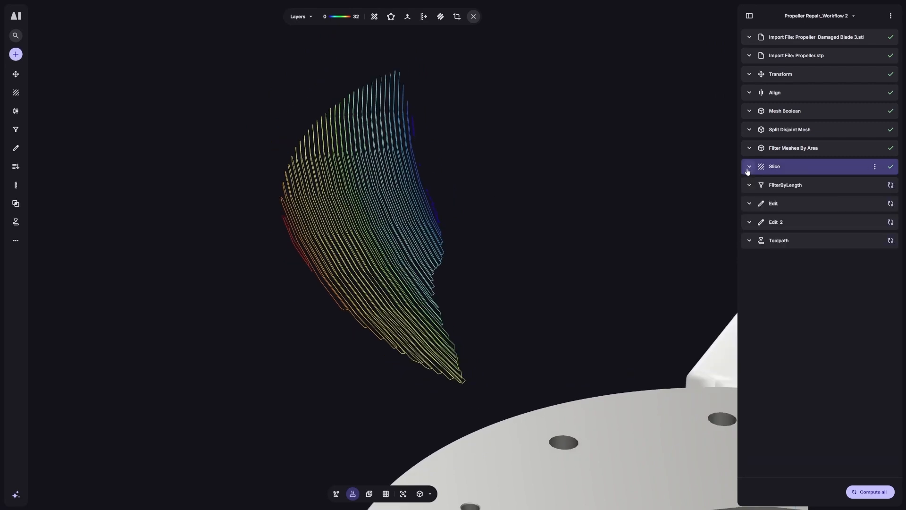
# Step: Compute FilterByLength on the sliced lines and display its filtered output
pyautogui.click(785, 168)
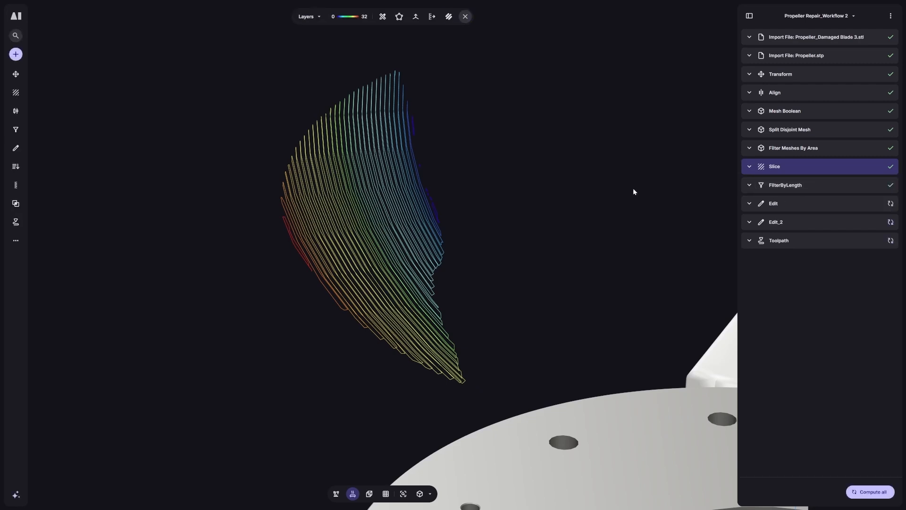
pyautogui.click(791, 184)
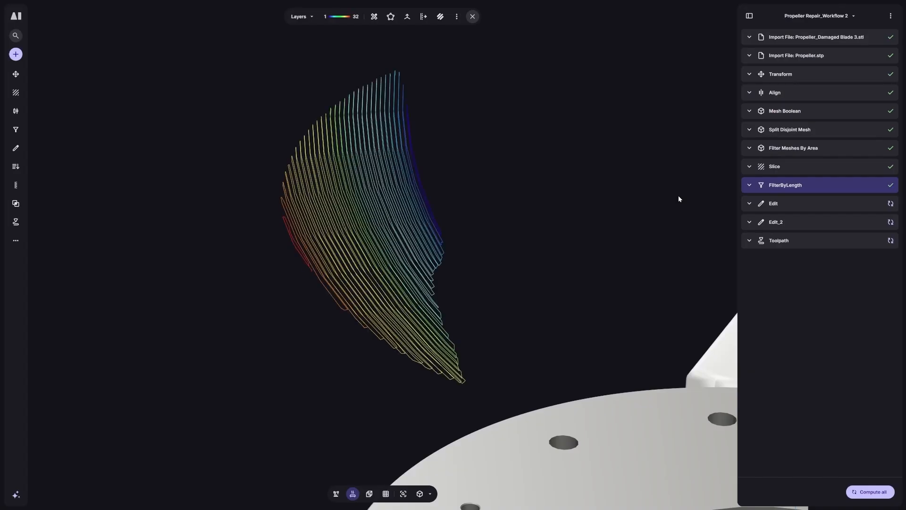
# Step: Compute Edit, which rotates the tool by -90 about PLANE_Z_AXIS, and Edit_2, and display the Edit_2 output
pyautogui.click(890, 204)
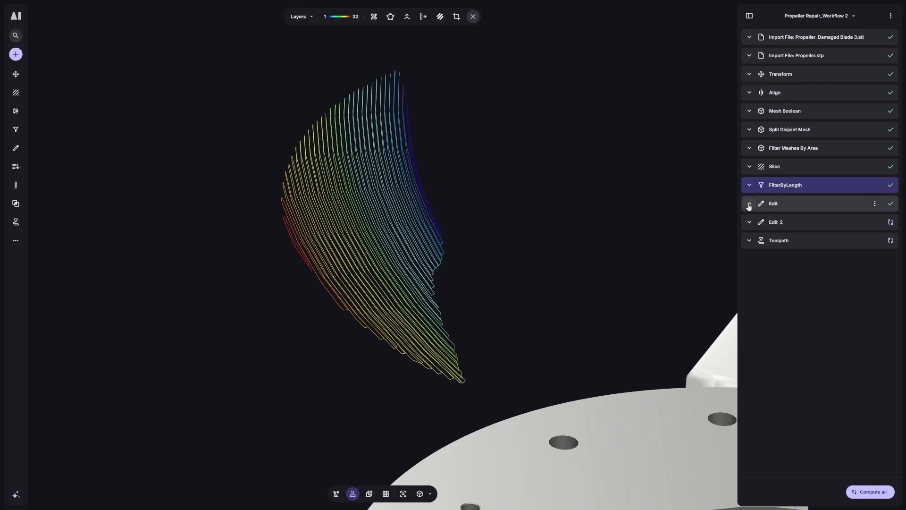
pyautogui.click(750, 206)
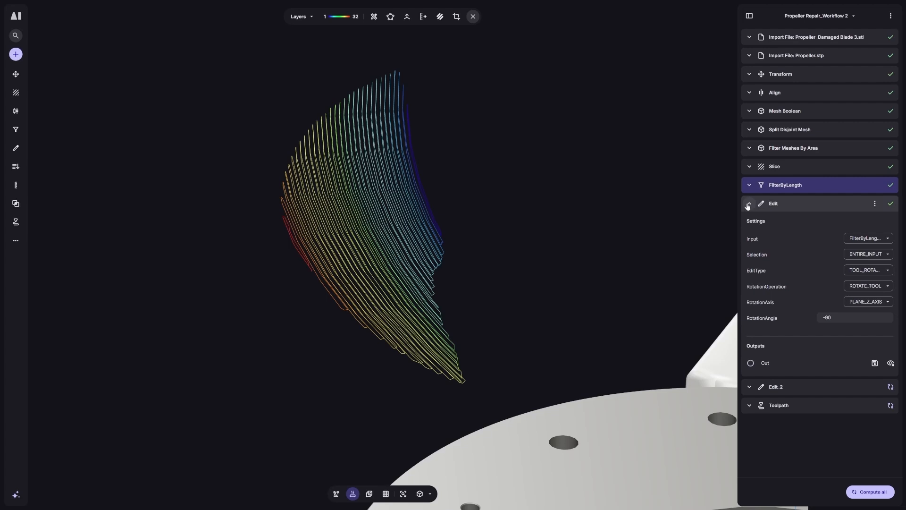
pyautogui.click(749, 205)
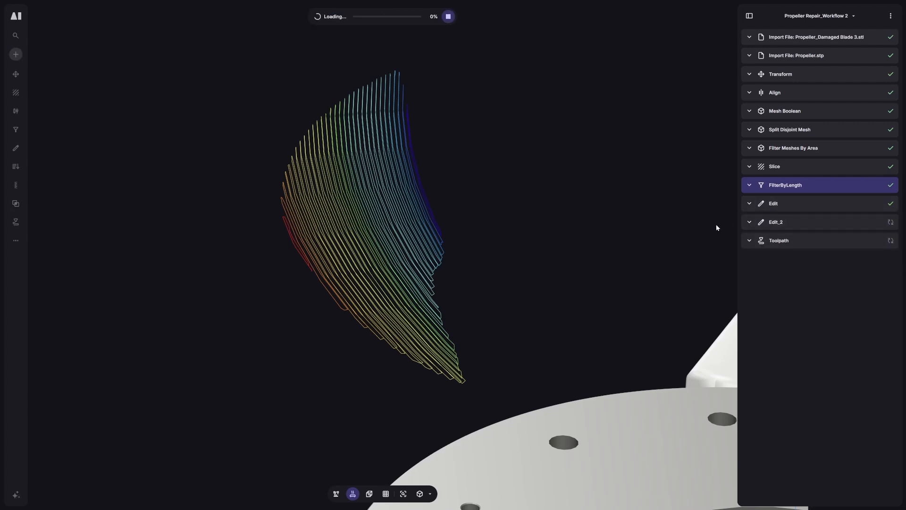
pyautogui.click(775, 223)
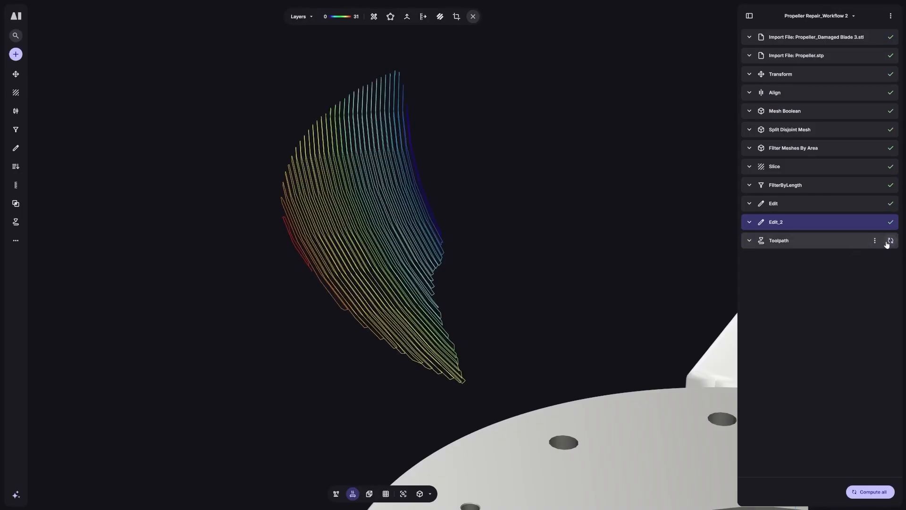
# Step: Compute the Toolpath, open its simulation and make the torch-carrying robot visible in the cell
pyautogui.hotkey('ctrl', 'Return')
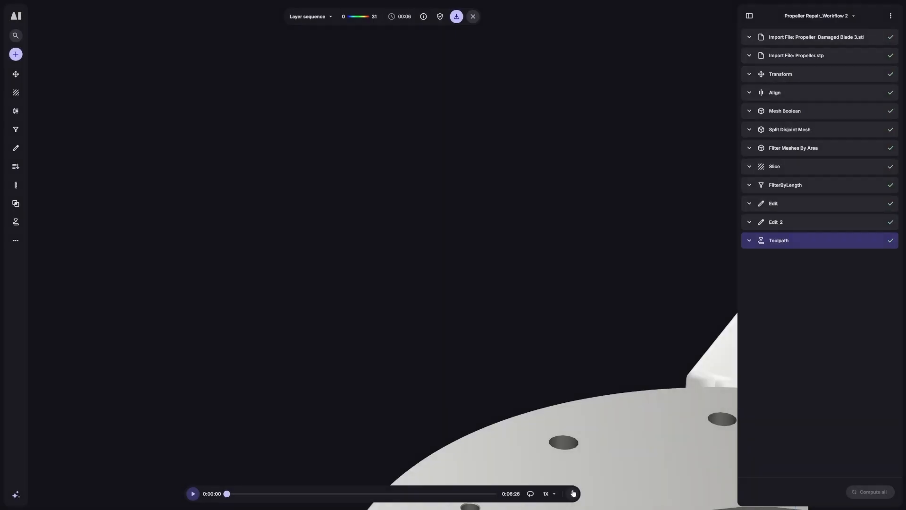
pyautogui.click(572, 493)
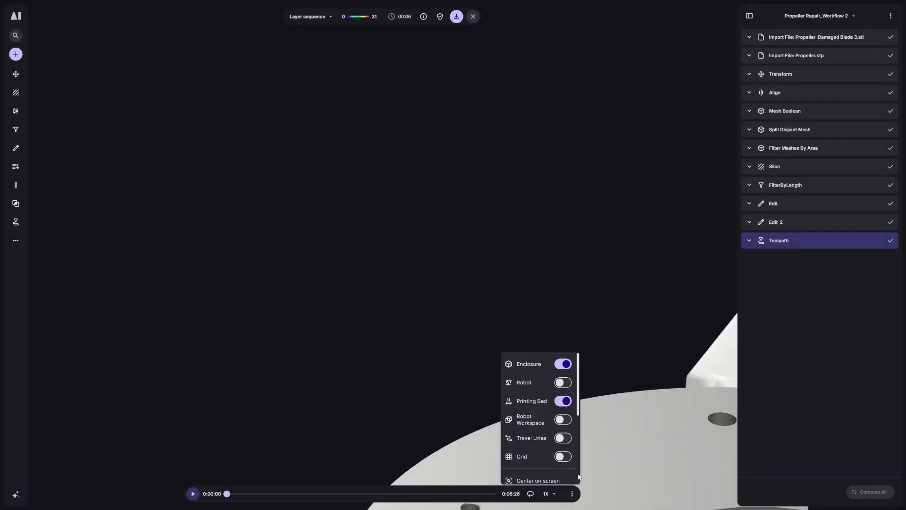
pyautogui.click(566, 383)
pyautogui.click(566, 383)
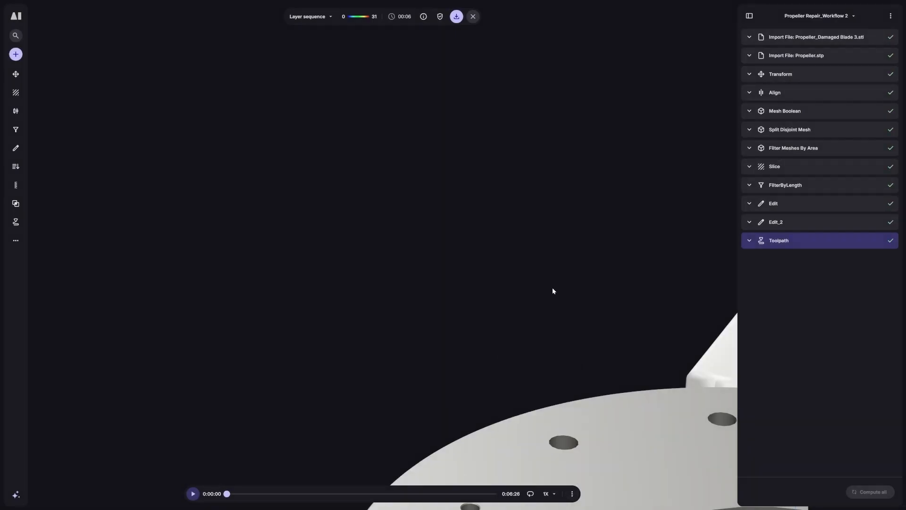
pyautogui.scroll(-5, 552, 288)
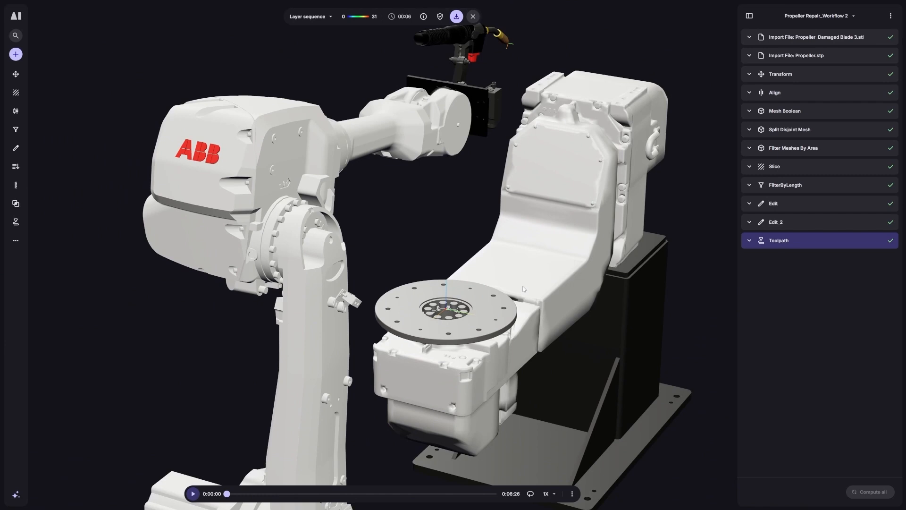
# Step: Advance the toolpath simulation to 0:02:12 and examine the torch depositing layers from several sides
pyautogui.moveTo(523, 289); pyautogui.dragTo(483, 305)
pyautogui.scroll(5, 483, 305)
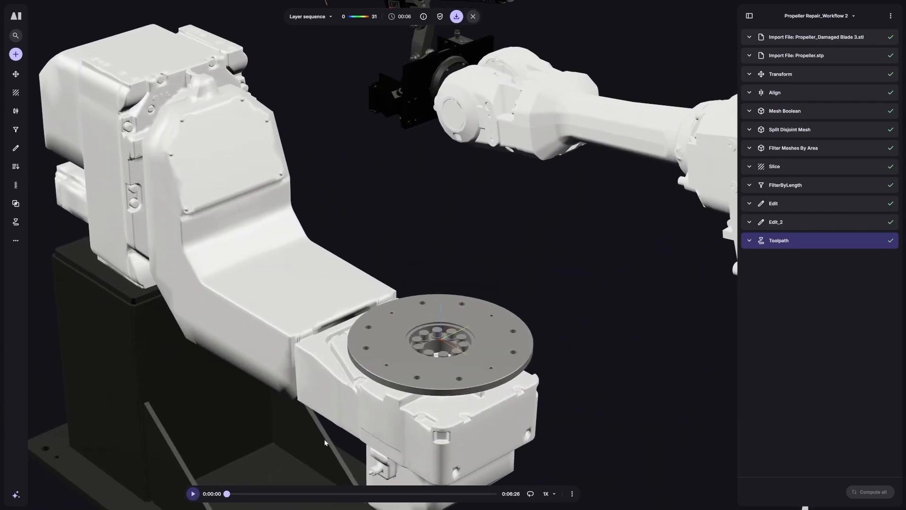
pyautogui.moveTo(227, 493); pyautogui.dragTo(320, 494)
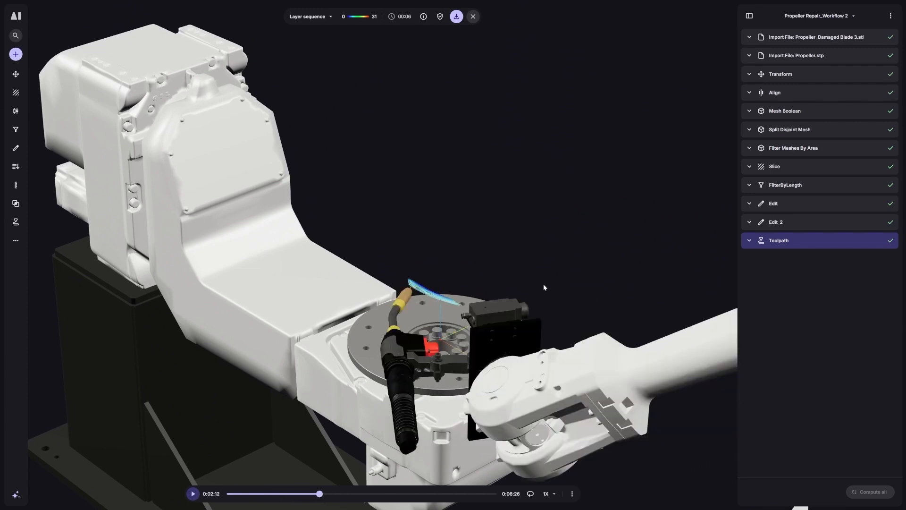
pyautogui.moveTo(543, 286); pyautogui.dragTo(415, 289)
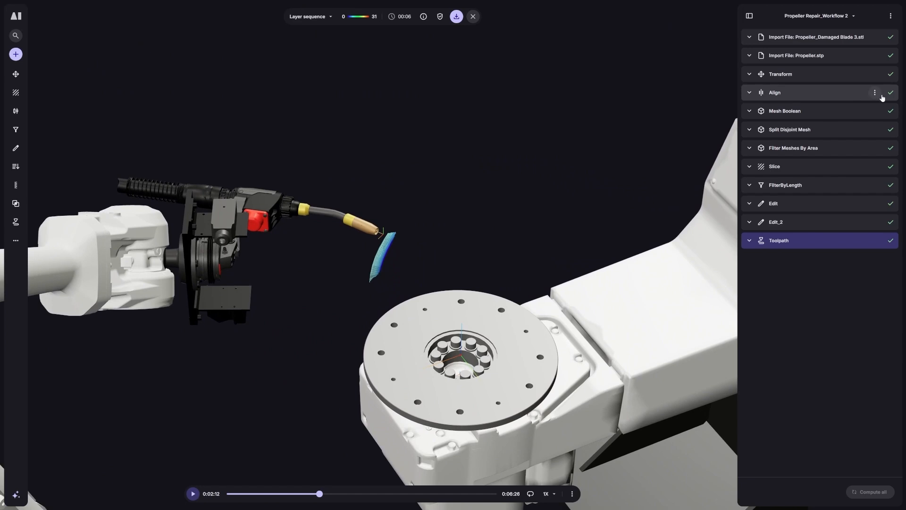
# Step: Show the aligned damaged propeller from Align together with the toolpath, and inspect the layers at the broken blade edge
pyautogui.click(874, 92)
pyautogui.click(829, 136)
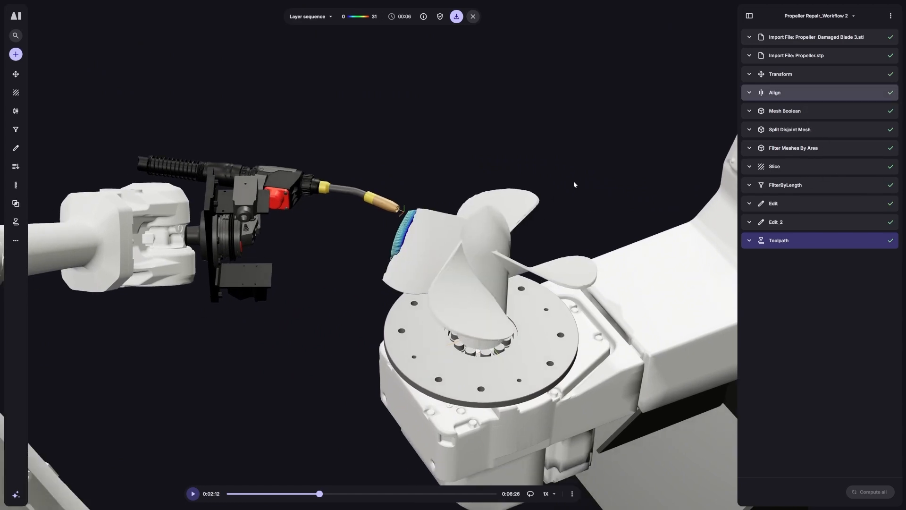
pyautogui.scroll(5, 452, 244)
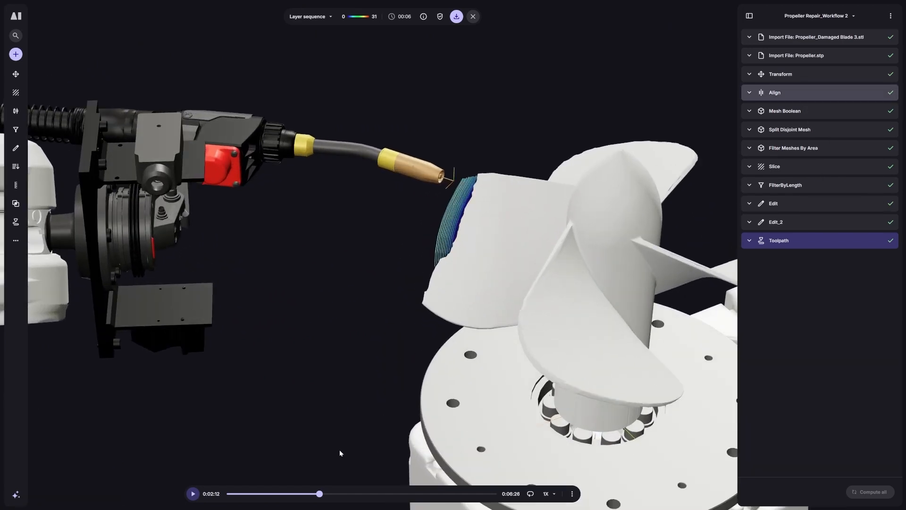
# Step: Advance the simulation to its end at 0:06:26 and examine the completed blade layers within the robot cell
pyautogui.moveTo(320, 493); pyautogui.dragTo(497, 494)
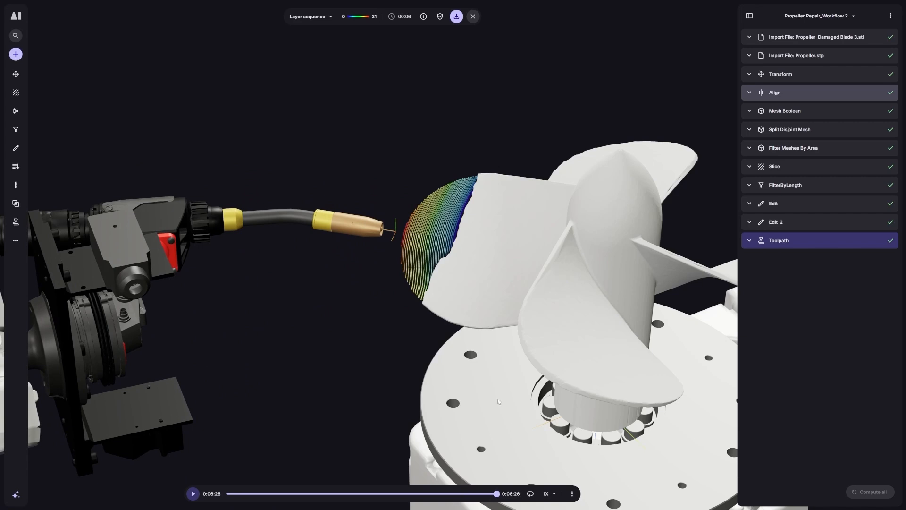
pyautogui.scroll(-3, 486, 381)
pyautogui.moveTo(486, 381); pyautogui.dragTo(423, 345, button='middle')
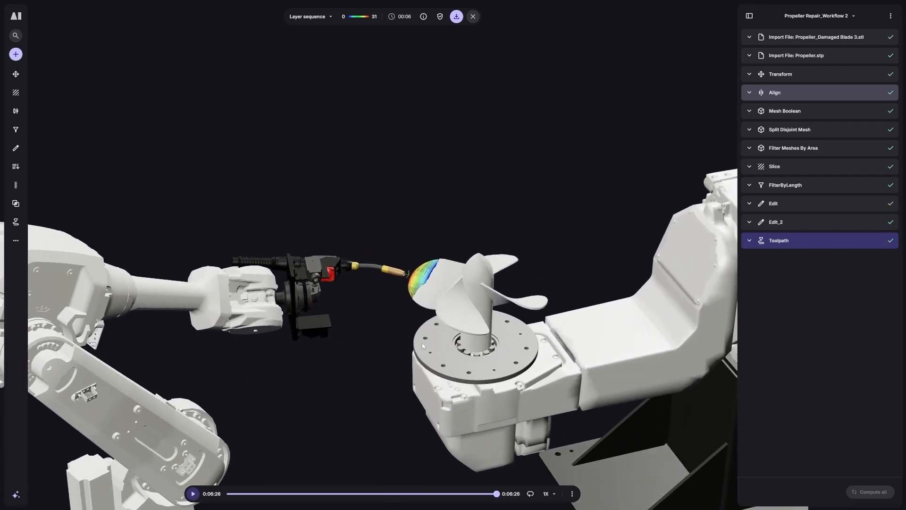